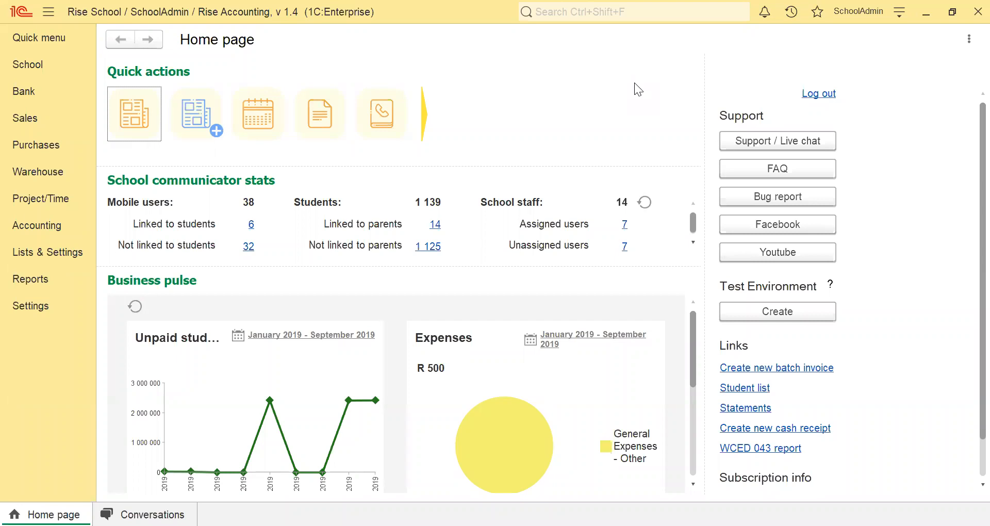
Open the school's batch invoicing list and start a new batch invoice.
{"action": "left_click", "coordinate": [46, 66]}
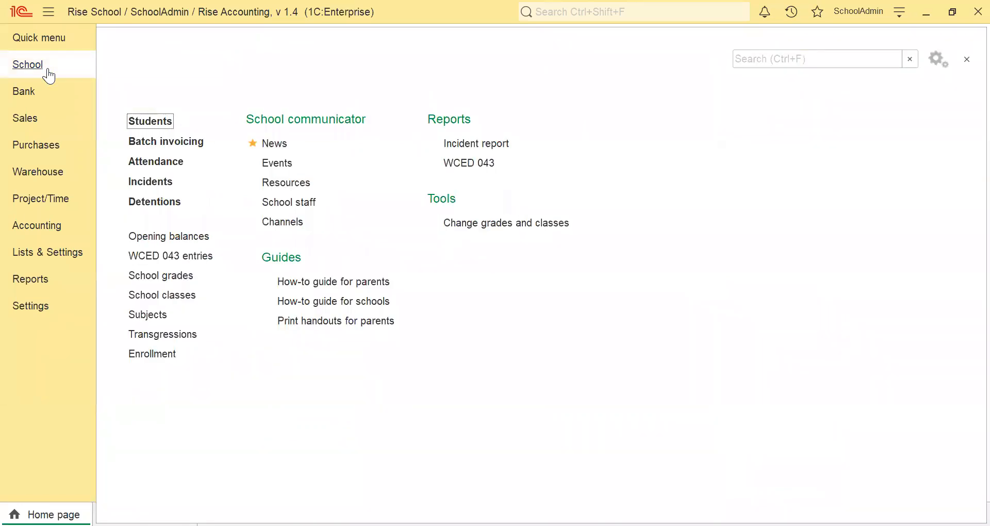
{"action": "left_click", "coordinate": [180, 141]}
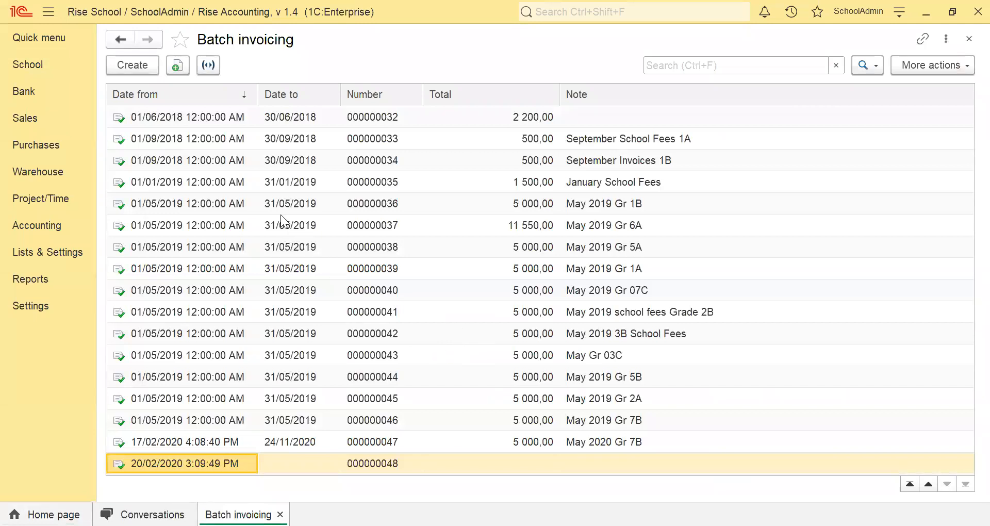
{"action": "scroll", "coordinate": [281, 215], "scroll_direction": "up", "scroll_amount": 5}
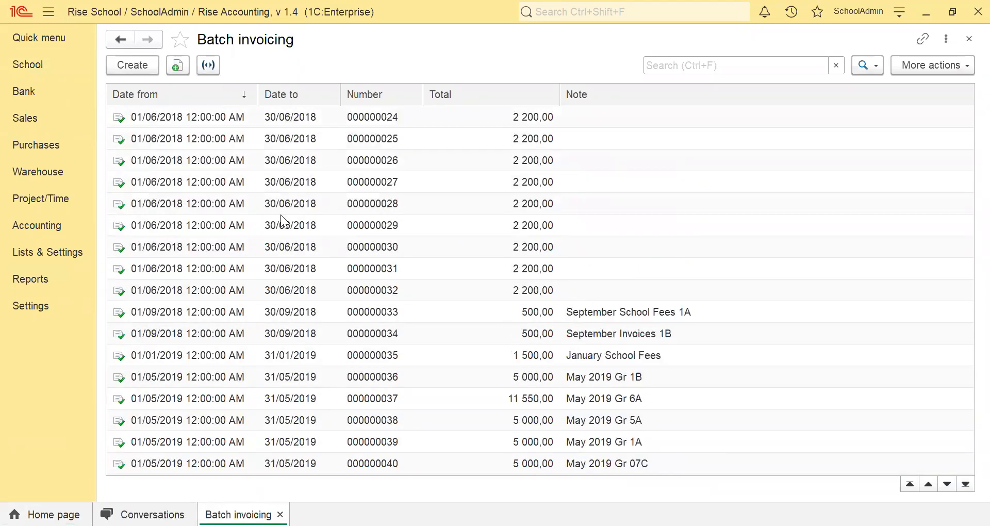
{"action": "scroll", "coordinate": [281, 214], "scroll_direction": "up", "scroll_amount": 5}
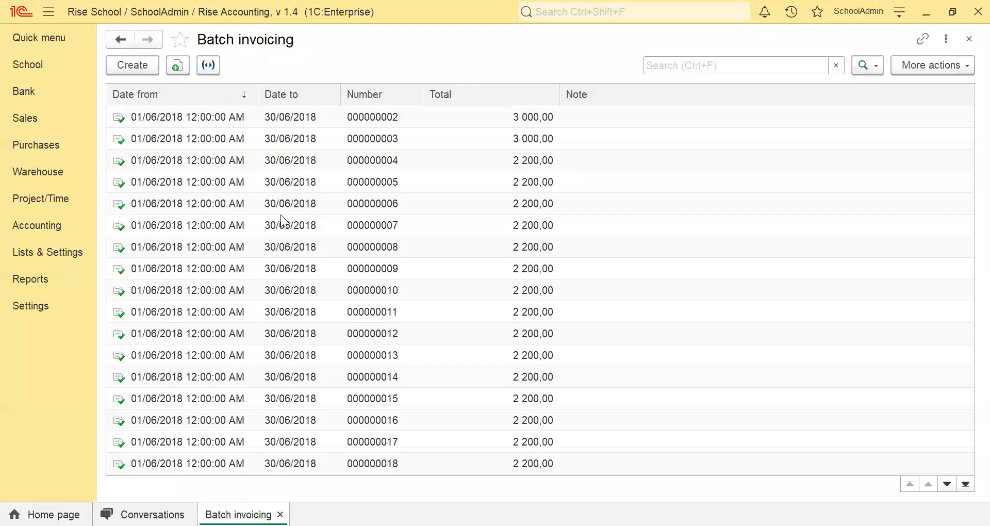
{"action": "left_click", "coordinate": [139, 65]}
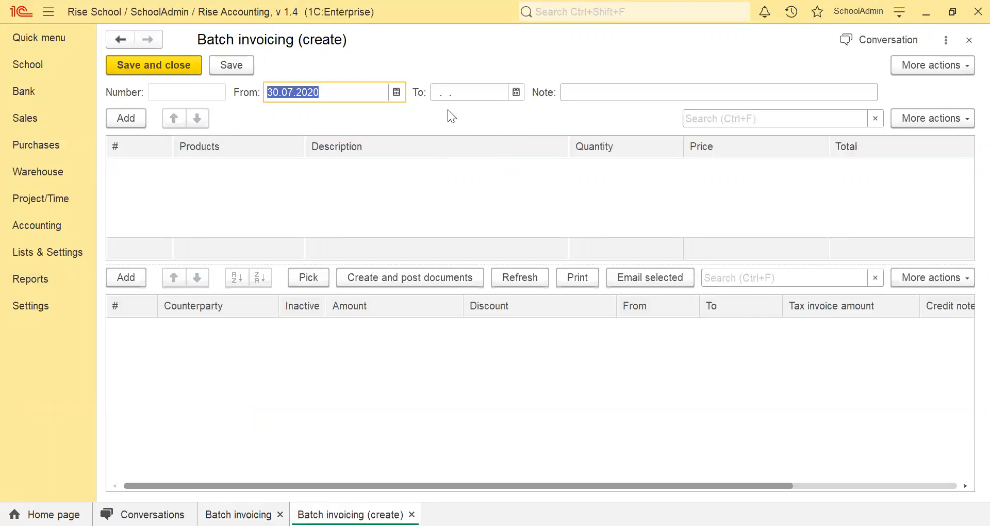
Set the batch invoice period from 01.01.2020 to 31.12.2020.
{"action": "left_click", "coordinate": [400, 92]}
{"action": "left_click", "coordinate": [374, 192]}
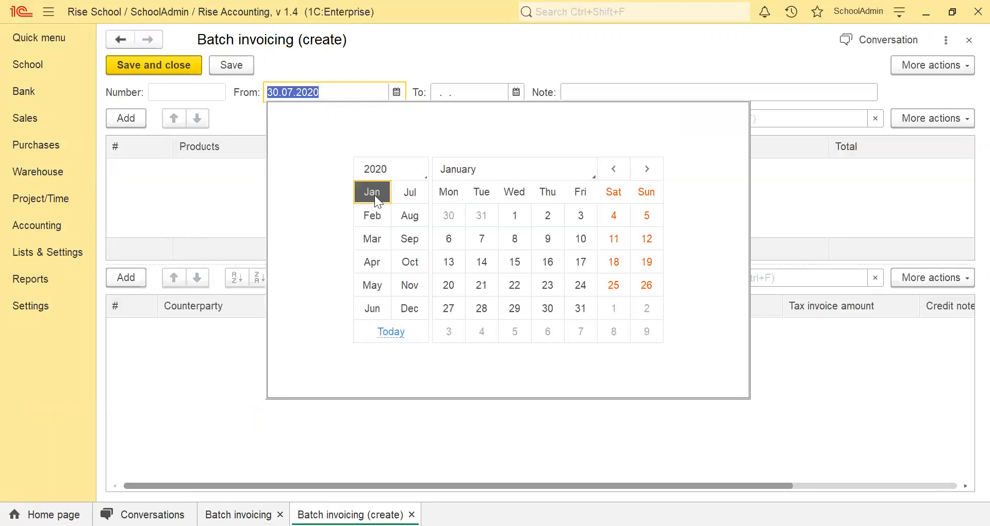
{"action": "left_click", "coordinate": [517, 214]}
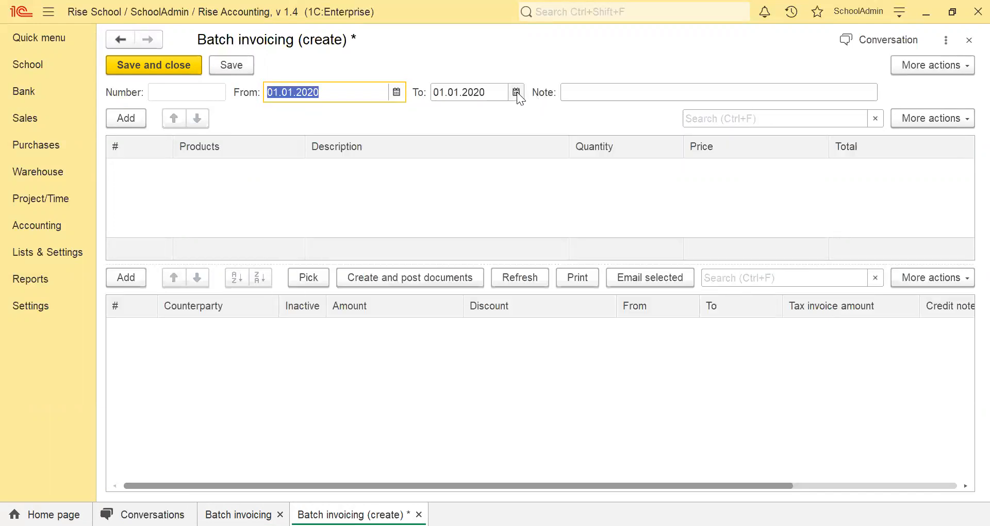
{"action": "left_click", "coordinate": [516, 92]}
{"action": "left_click", "coordinate": [578, 309]}
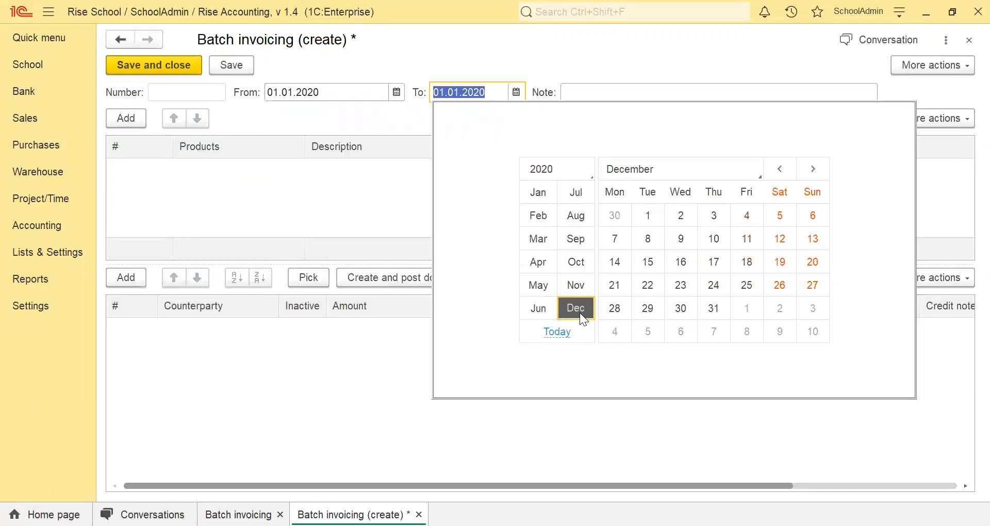
{"action": "left_click", "coordinate": [707, 309]}
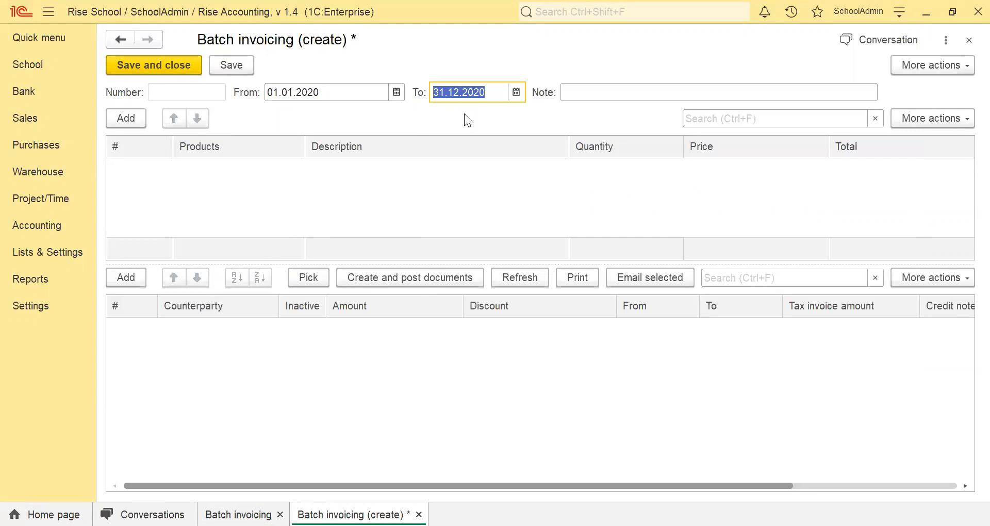
Enter "Grade R SF Invoice 2020" as the batch invoice's note.
{"action": "left_click", "coordinate": [587, 92]}
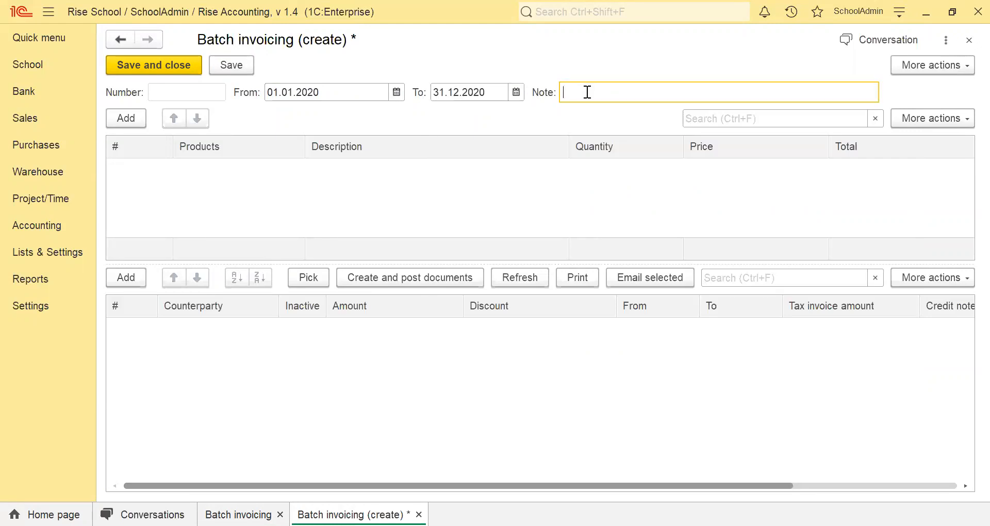
{"action": "type", "text": "Grade"}
{"action": "type", "text": "R SF Invoice 2020"}
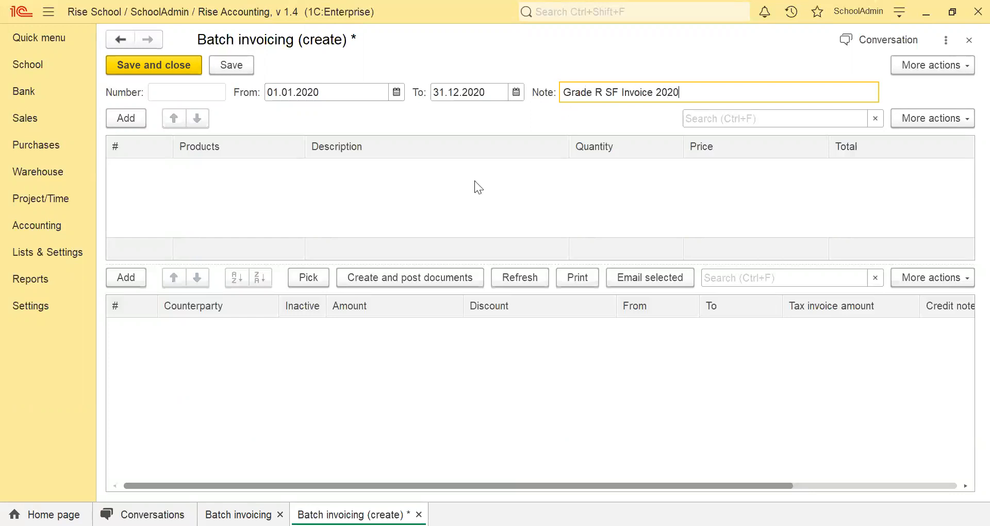
Add the product Grade R School Fees (GR SF) to the batch invoice with a quantity of 1.
{"action": "left_click", "coordinate": [134, 117]}
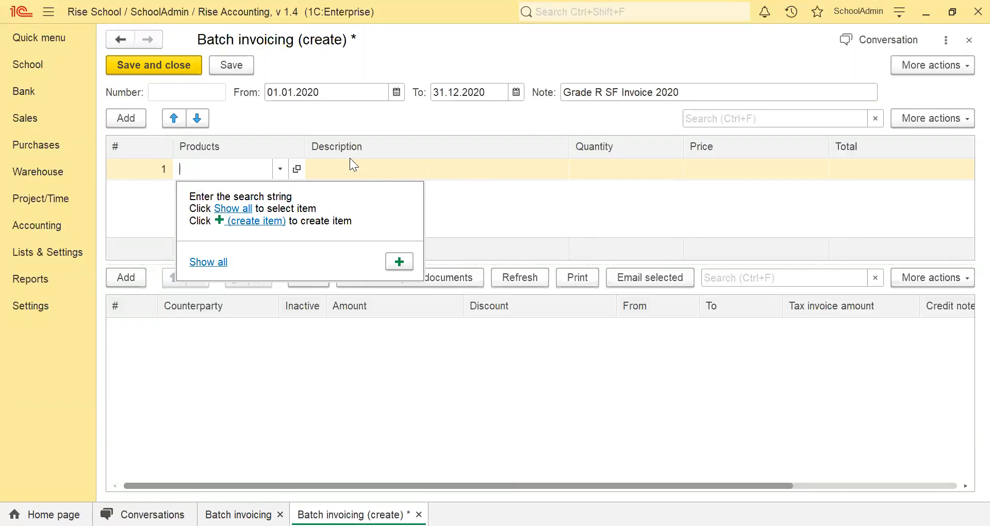
{"action": "type", "text": "gr"}
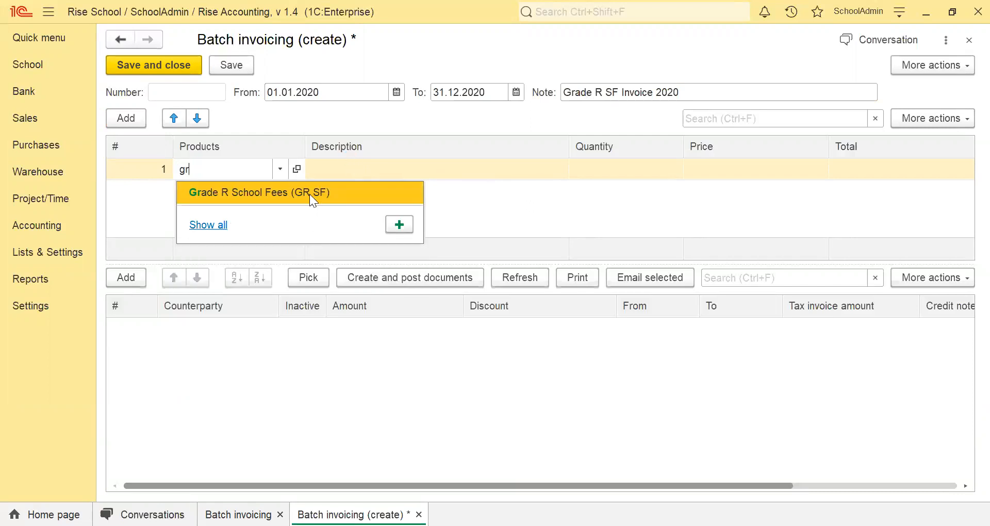
{"action": "left_click", "coordinate": [310, 195]}
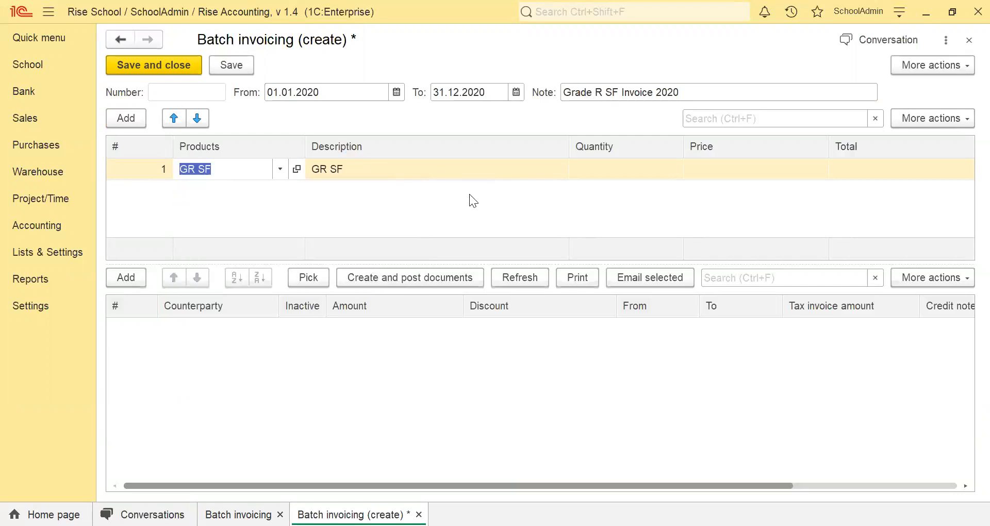
{"action": "left_click", "coordinate": [605, 173]}
{"action": "type", "text": "1"}
{"action": "left_click", "coordinate": [644, 202]}
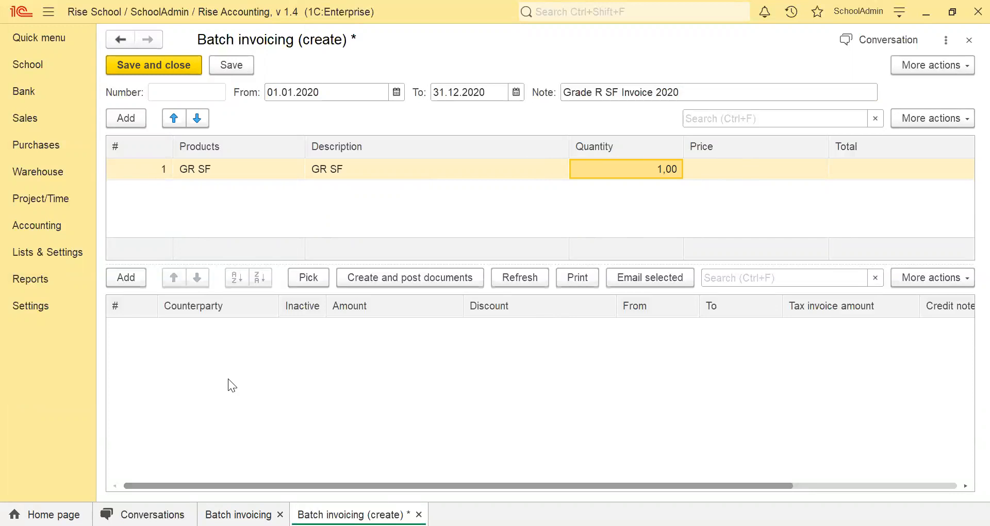
{"action": "left_click", "coordinate": [130, 277]}
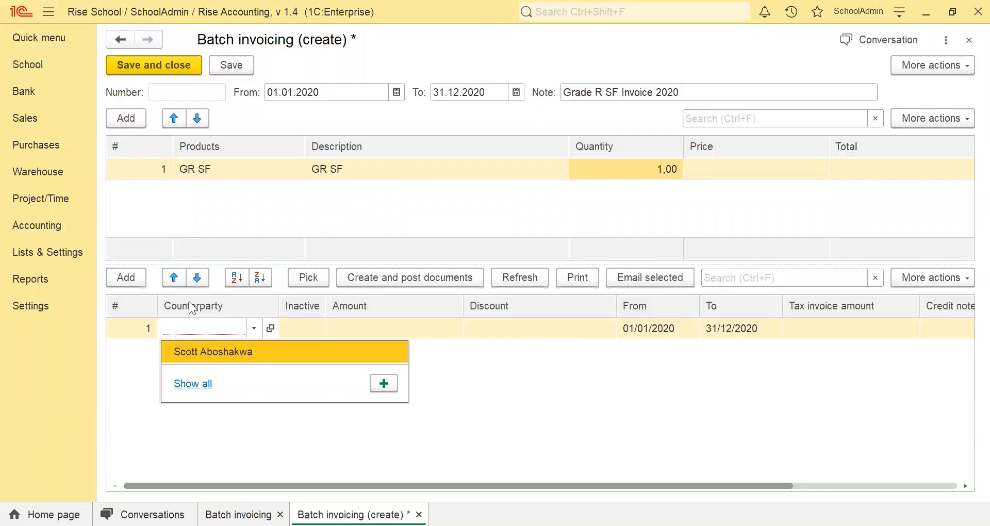
{"action": "left_click", "coordinate": [128, 328]}
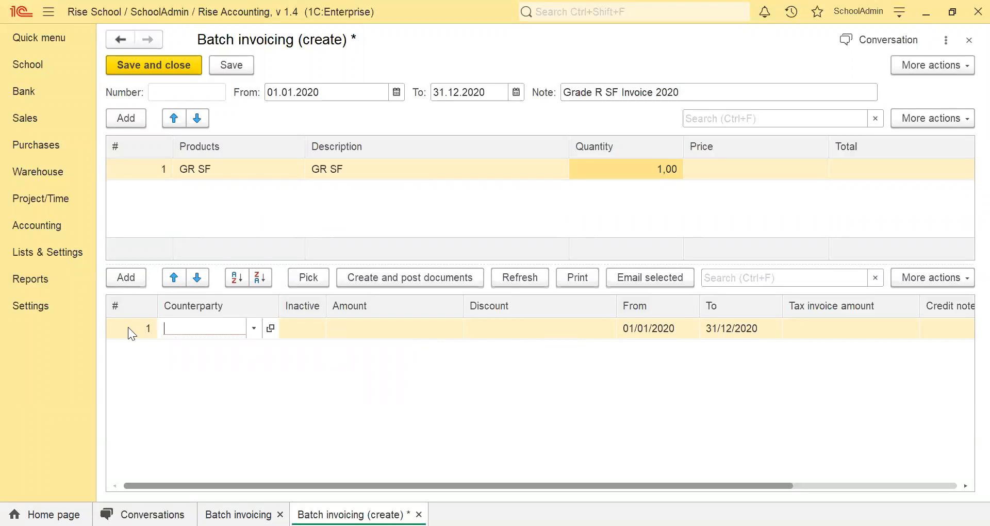
{"action": "left_click", "coordinate": [128, 326]}
{"action": "key", "text": "Delete"}
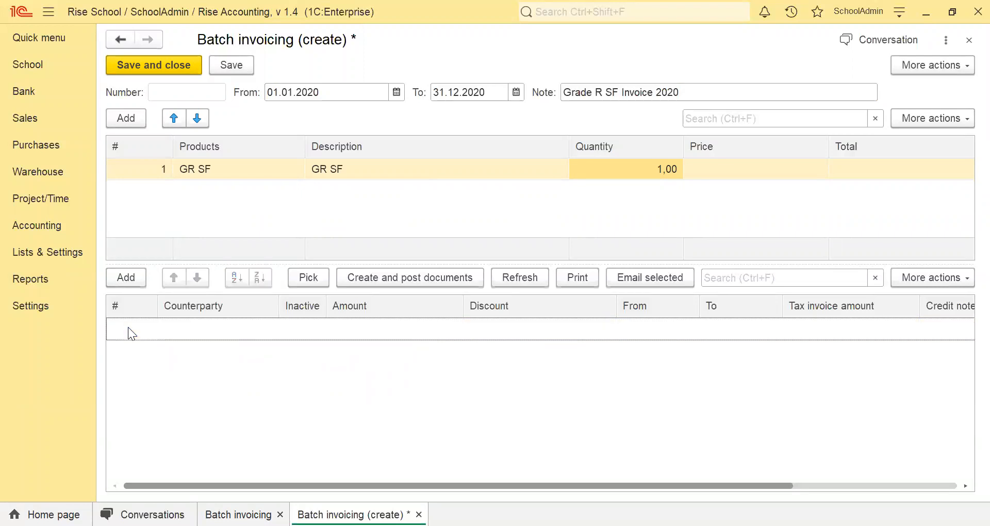
Filter the counterparties by grade R and add all of the matching students to the batch invoice.
{"action": "left_click", "coordinate": [305, 277]}
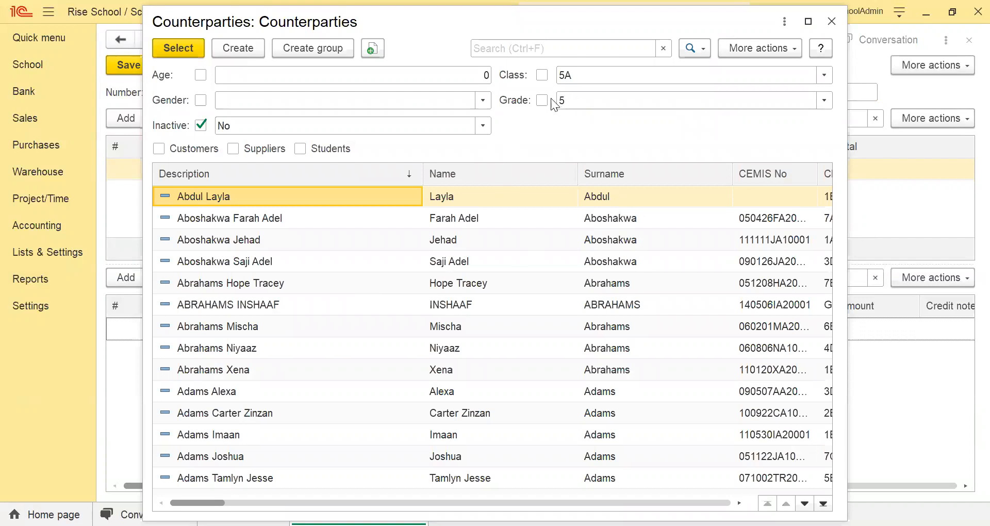
{"action": "left_click", "coordinate": [612, 103]}
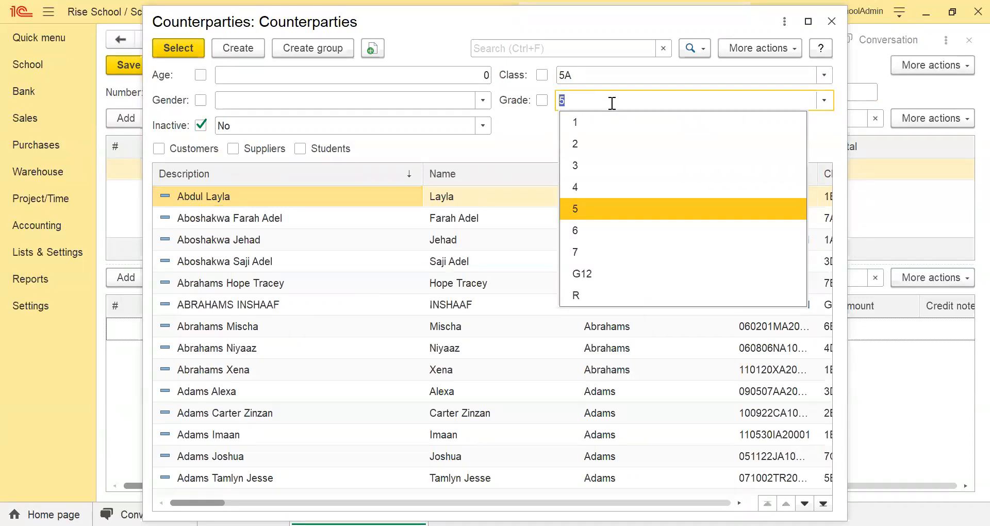
{"action": "left_click", "coordinate": [594, 294]}
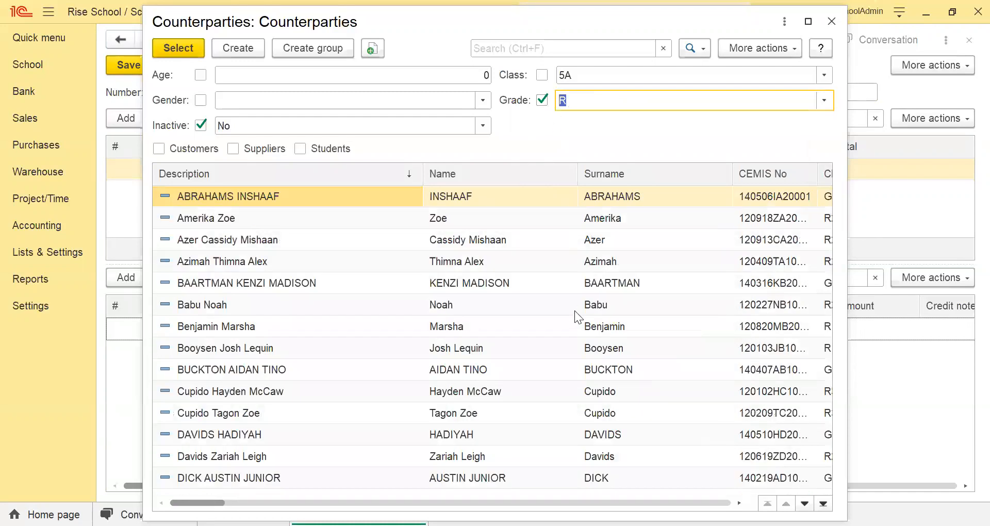
{"action": "scroll", "coordinate": [575, 310], "scroll_direction": "down", "scroll_amount": 20}
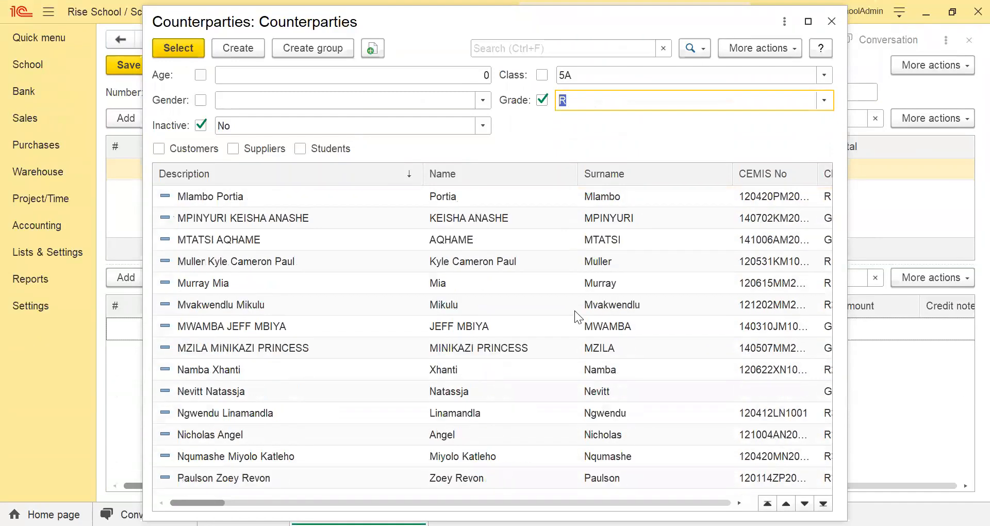
{"action": "scroll", "coordinate": [575, 310], "scroll_direction": "down", "scroll_amount": 10}
{"action": "left_click", "coordinate": [319, 239]}
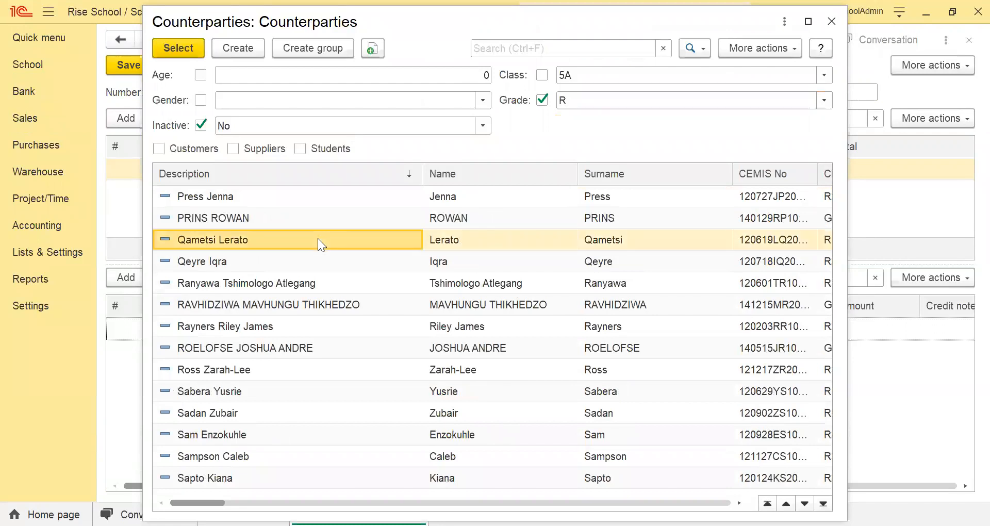
{"action": "key", "text": "ctrl+a"}
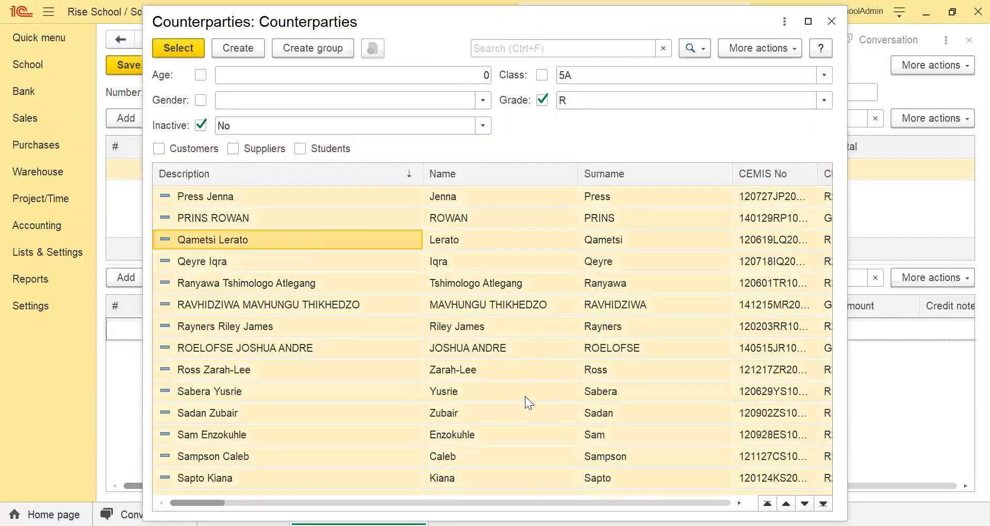
{"action": "left_click", "coordinate": [174, 50]}
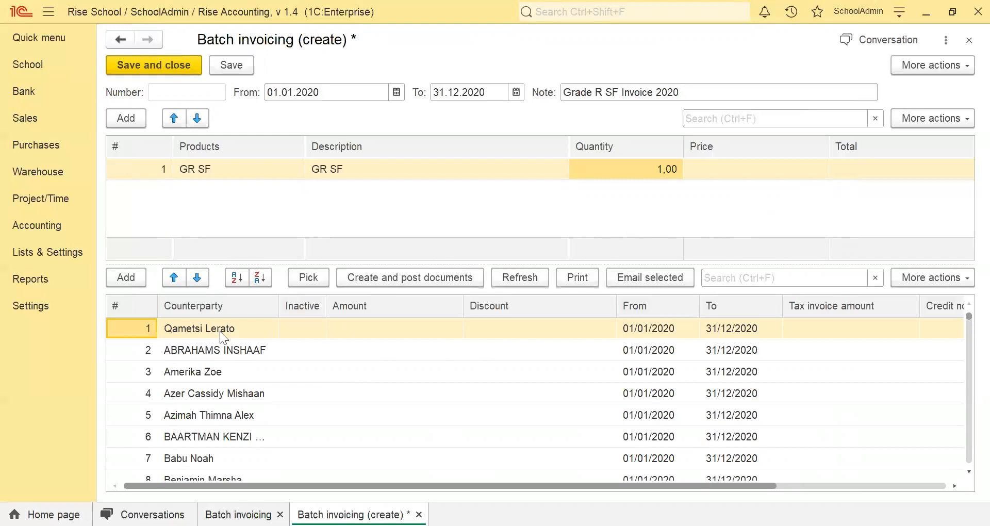
Set the GR SF price to 1000 and create and post the students' invoices, saving and closing the batch.
{"action": "double_click", "coordinate": [746, 171]}
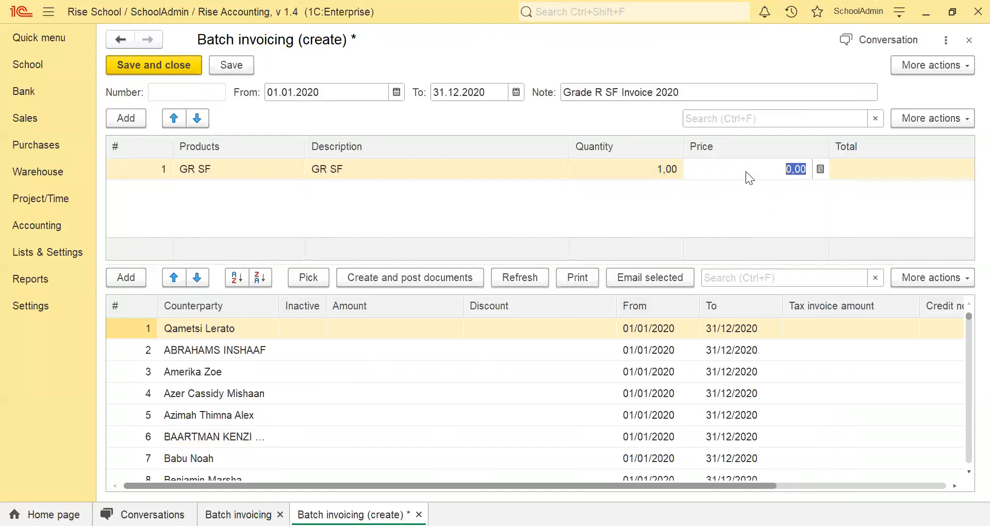
{"action": "type", "text": "1000"}
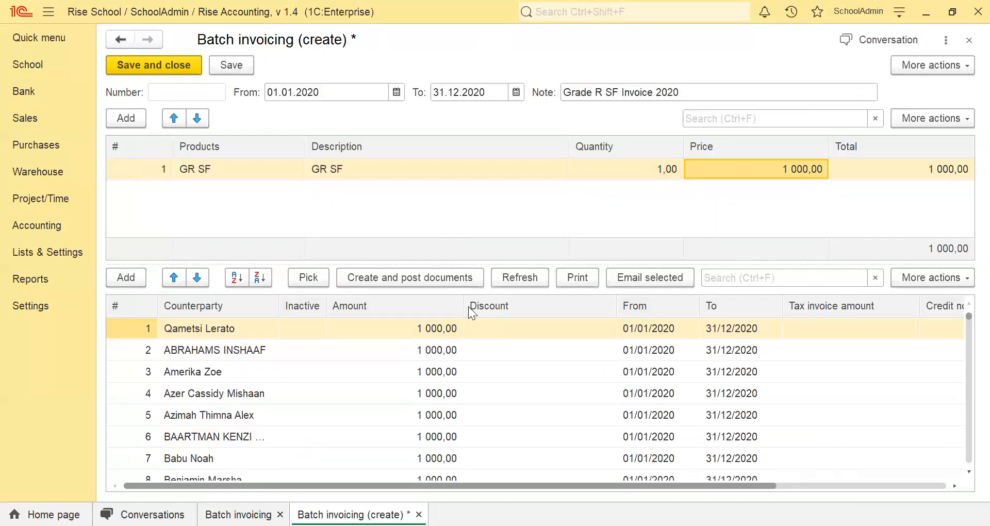
{"action": "left_click", "coordinate": [419, 282]}
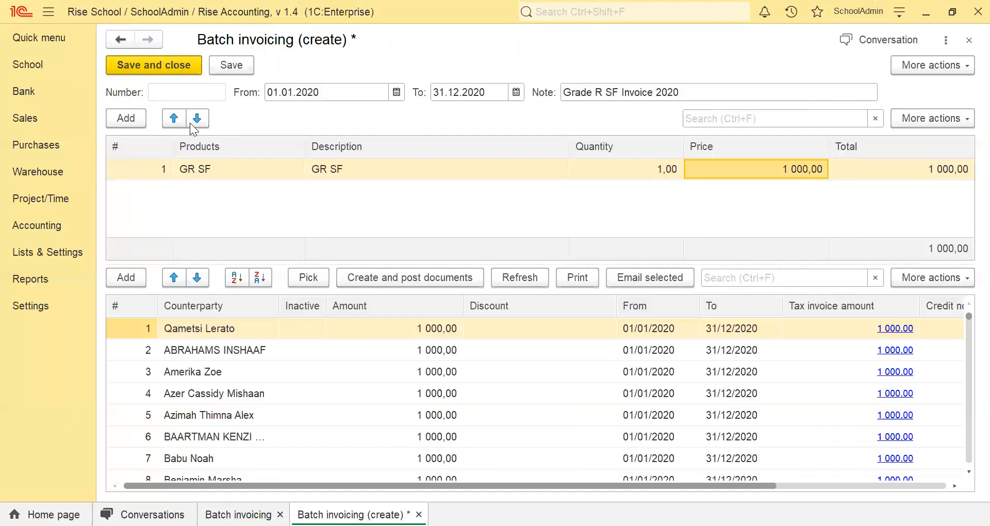
{"action": "left_click", "coordinate": [163, 65]}
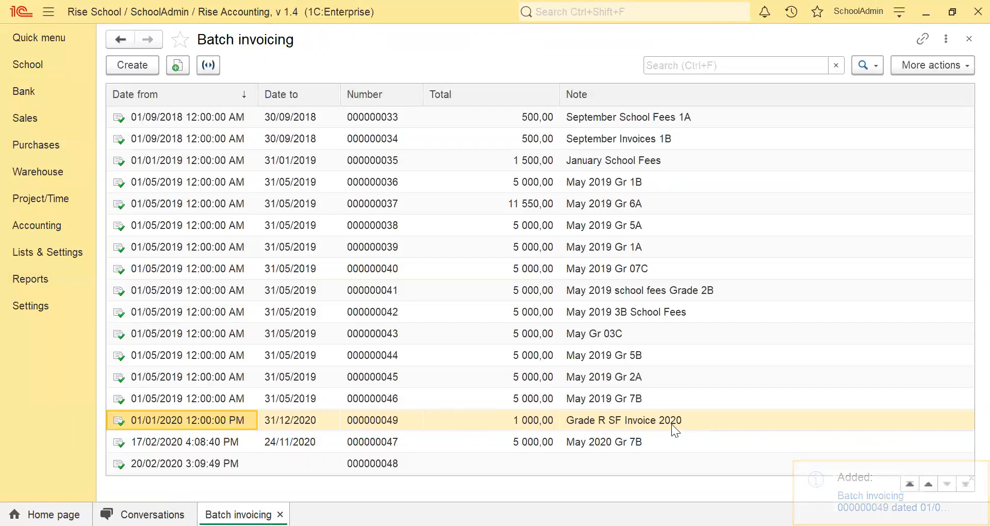
Review the new Grade R invoices in the tax invoice list sorted by due date, and return to the batch invoicing list.
{"action": "left_click", "coordinate": [32, 120]}
{"action": "left_click", "coordinate": [165, 161]}
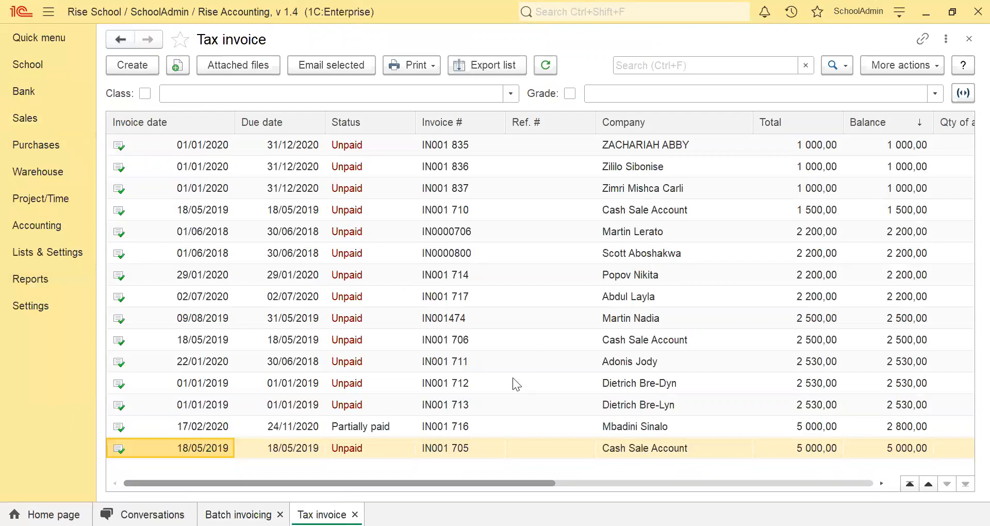
{"action": "left_click", "coordinate": [317, 124]}
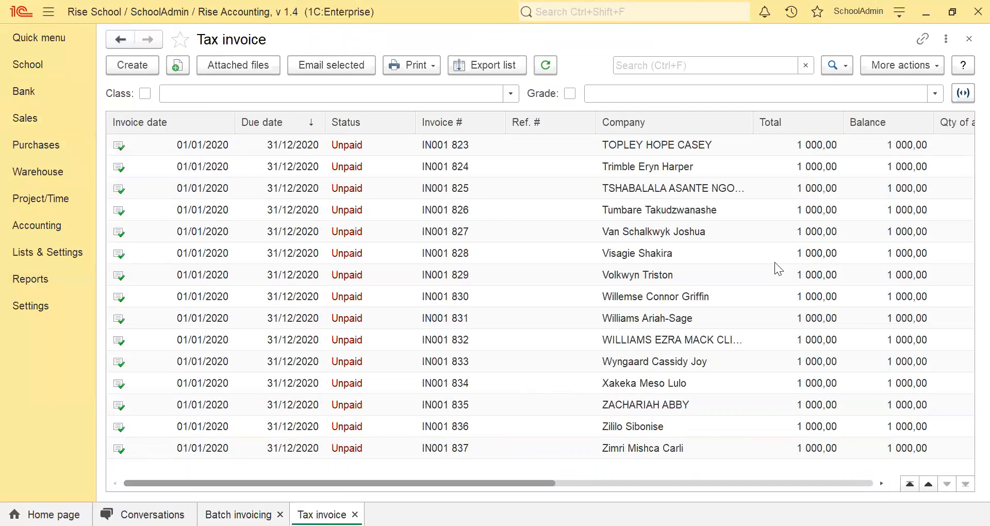
{"action": "left_click", "coordinate": [668, 259]}
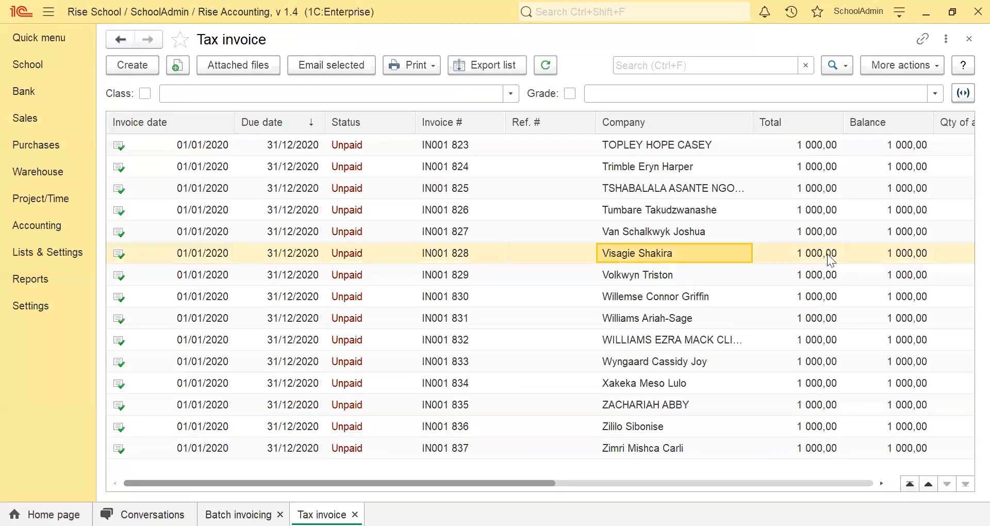
{"action": "scroll", "coordinate": [593, 366], "scroll_direction": "up", "scroll_amount": 5}
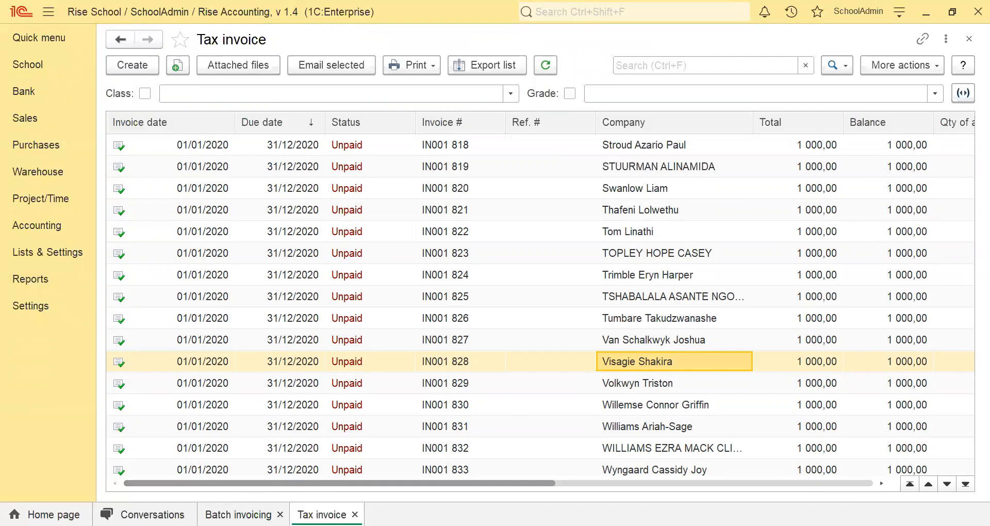
{"action": "left_click", "coordinate": [239, 514]}
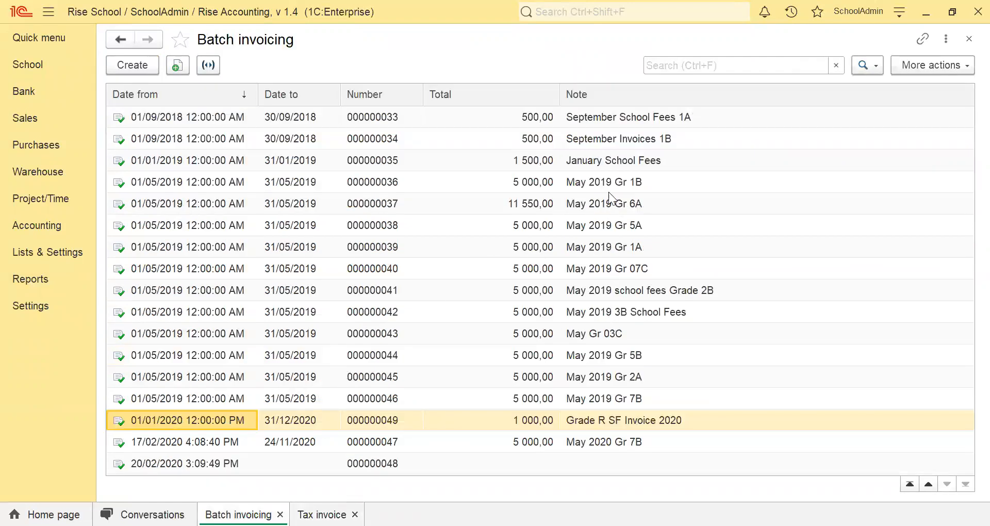